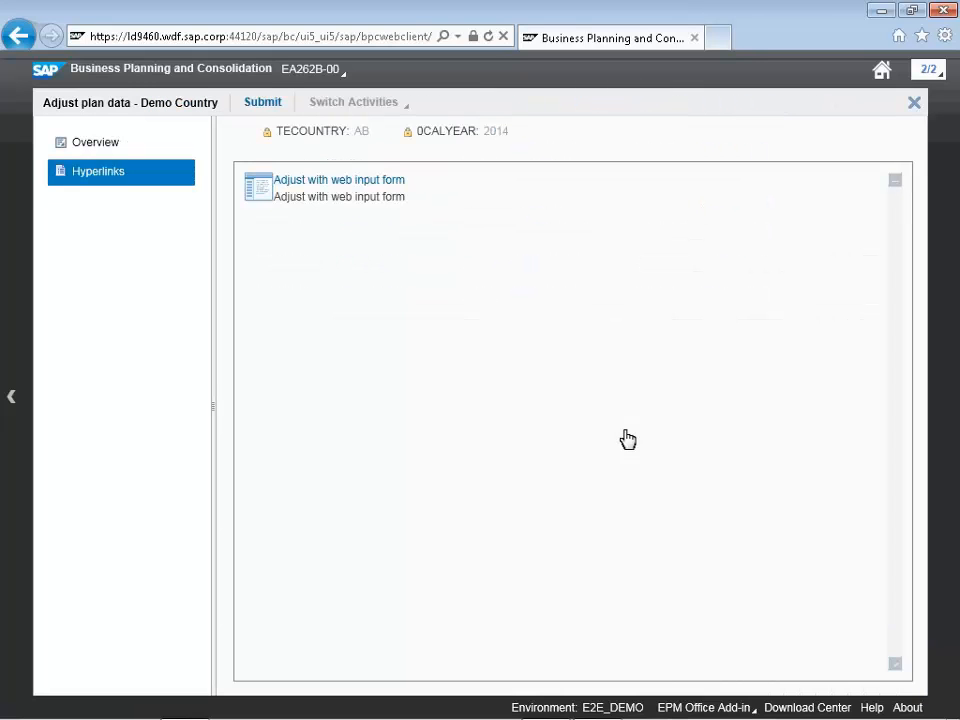
# Submit the Demo Country Adjust plan data activity for review
pyautogui.click(265, 101)
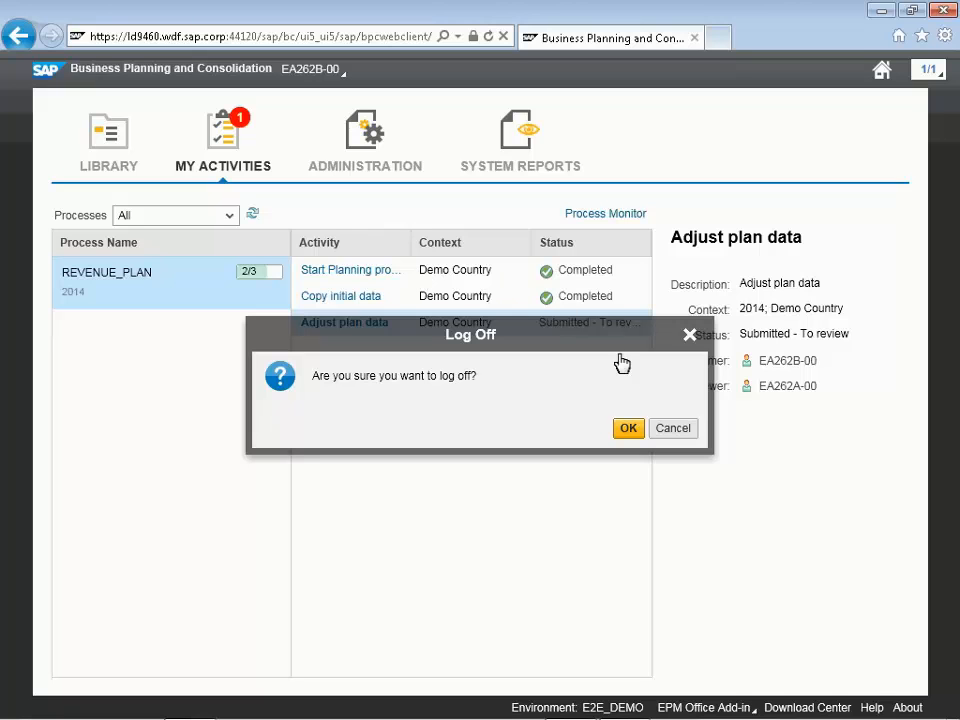
# Confirm the log-off and sign back in with the reviewer's credentials
pyautogui.click(630, 430)
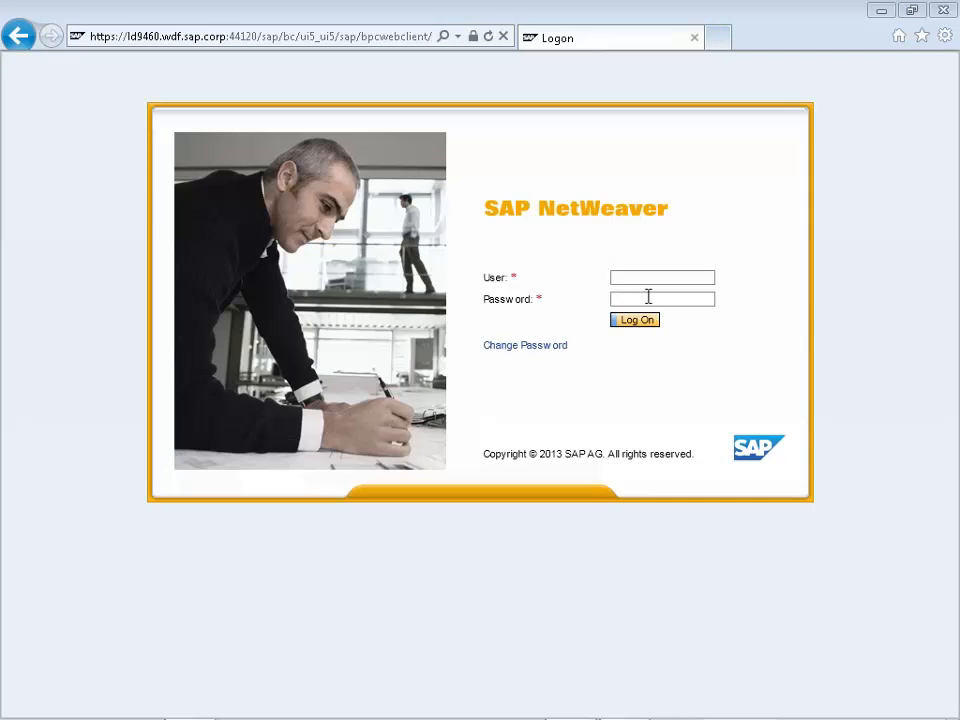
pyautogui.click(628, 320)
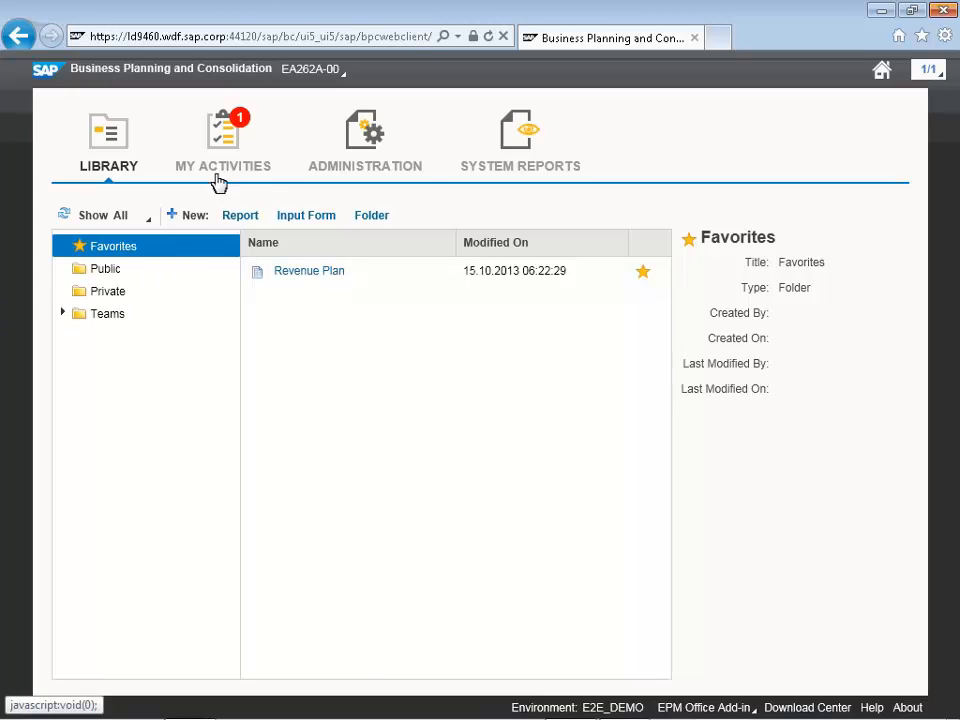
# Open Demo Country's Adjust plan data activity from the REVENUE_PLAN process in My Activities
pyautogui.click(220, 136)
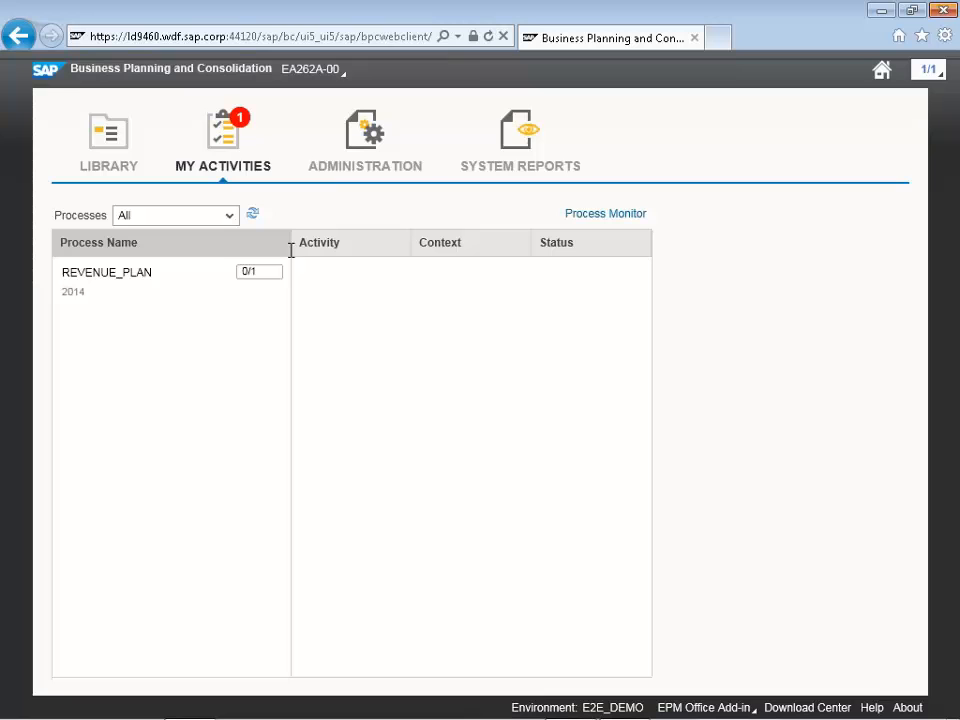
pyautogui.click(116, 272)
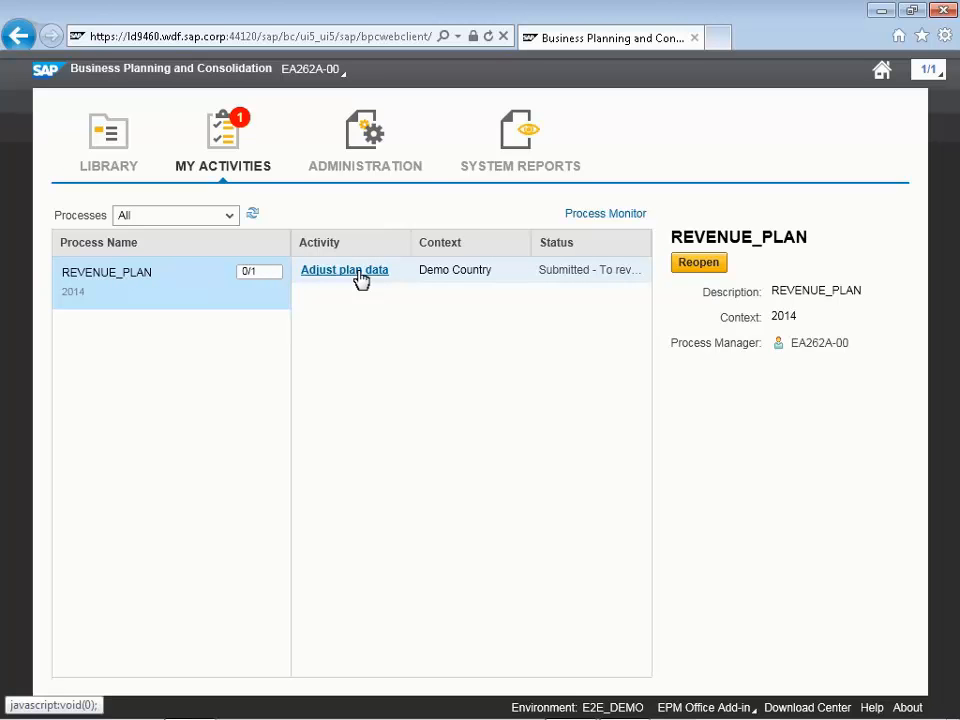
pyautogui.click(361, 280)
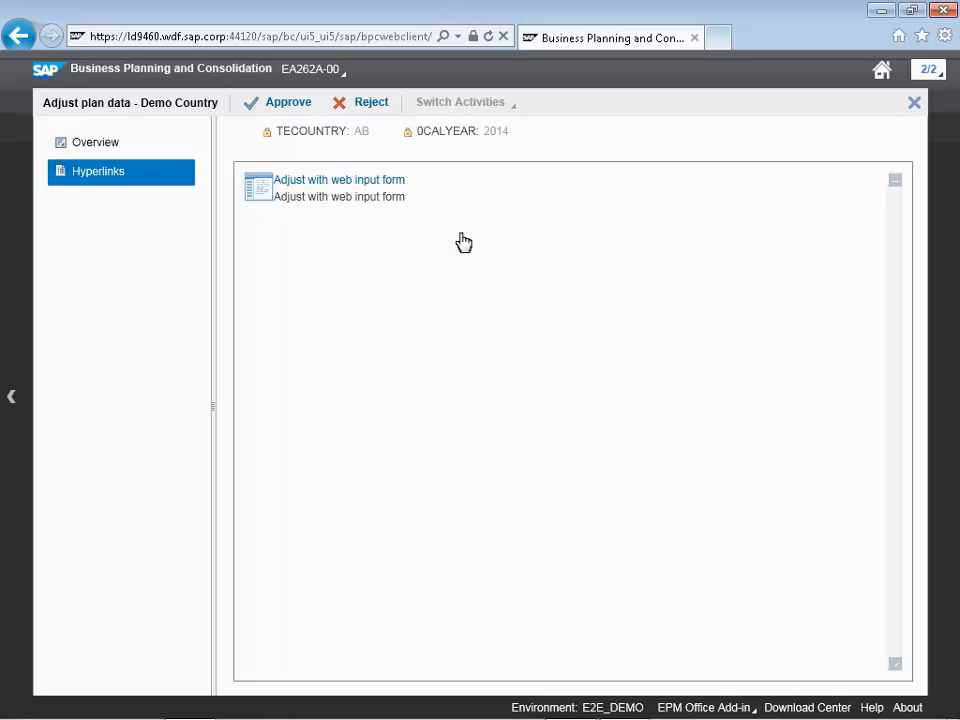
# Open the Revenue Plan web input form and inspect the Juice plan revenue in cell E5
pyautogui.click(361, 186)
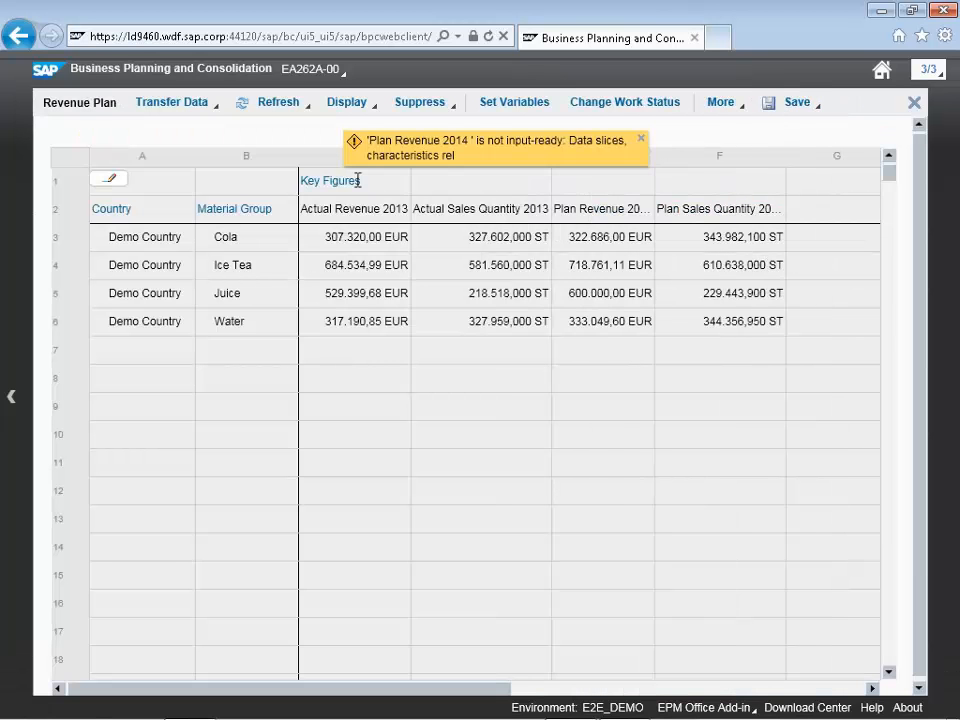
pyautogui.click(628, 300)
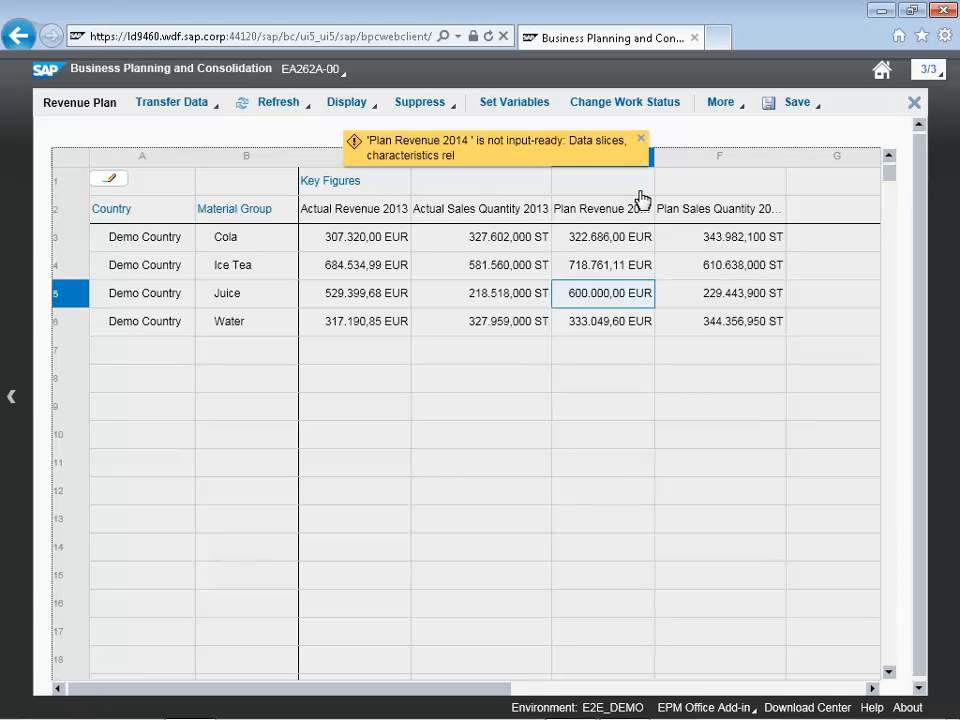
pyautogui.click(641, 145)
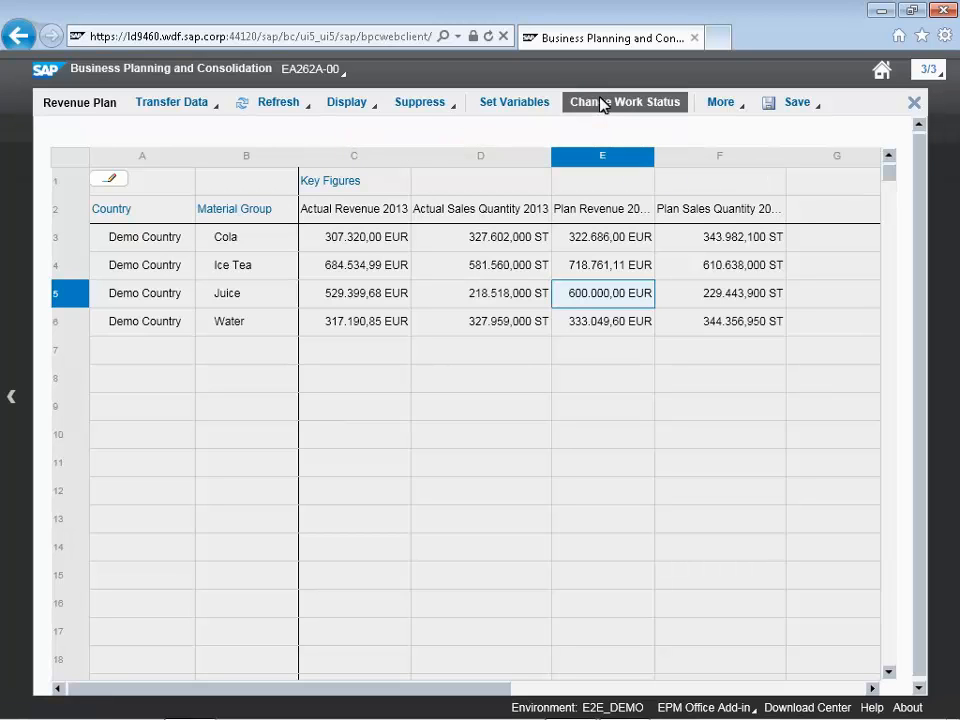
# Start a work status change and choose AB as the TECOUNTRY
pyautogui.click(603, 107)
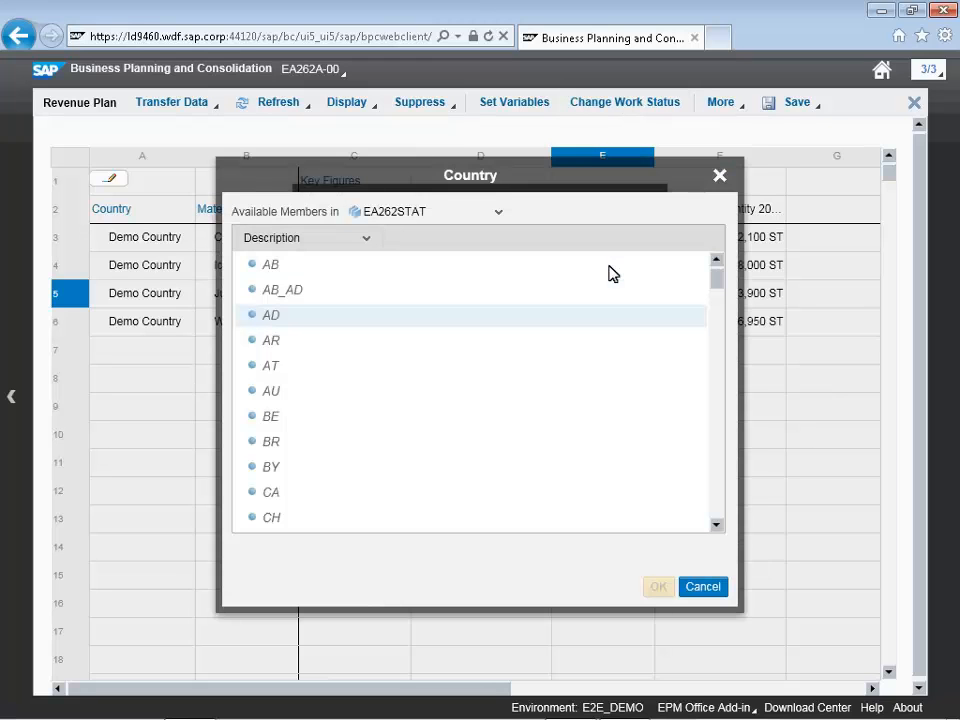
pyautogui.click(458, 316)
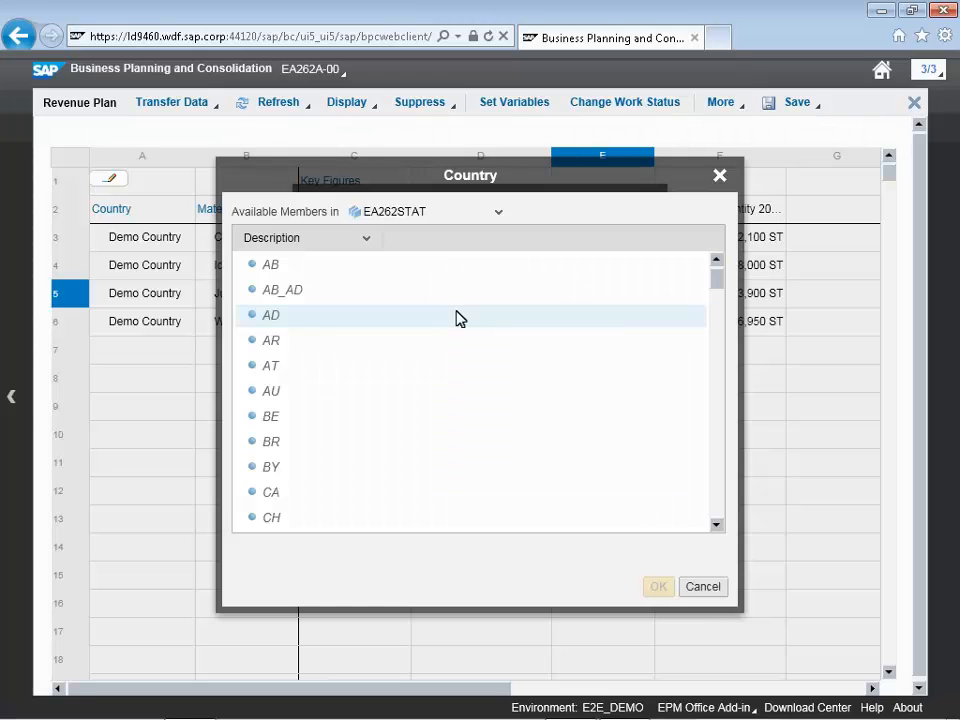
pyautogui.click(301, 268)
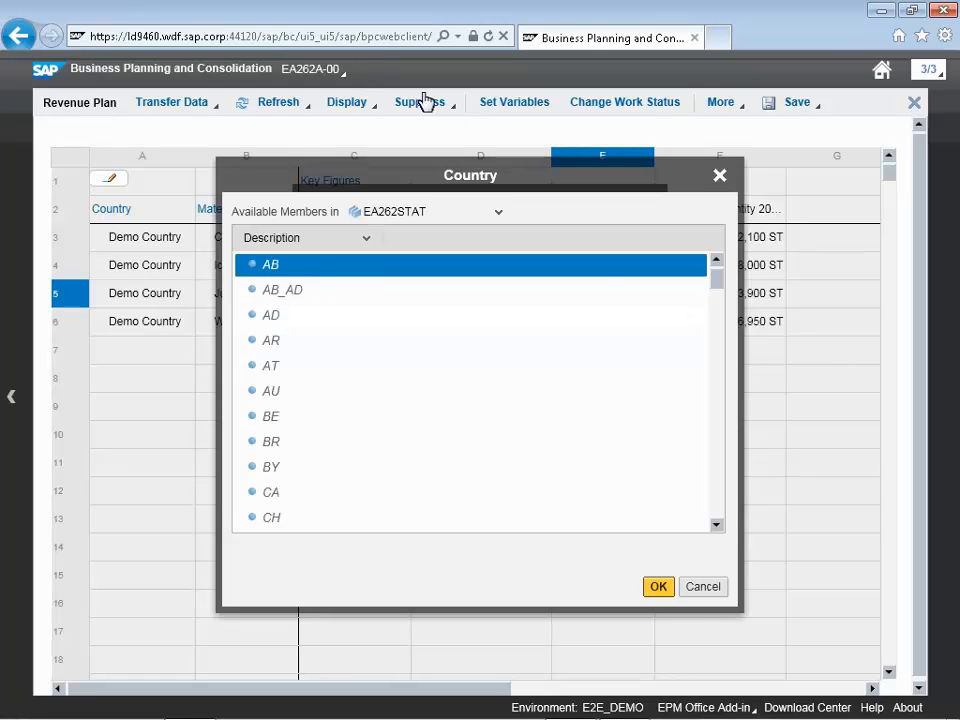
pyautogui.click(660, 588)
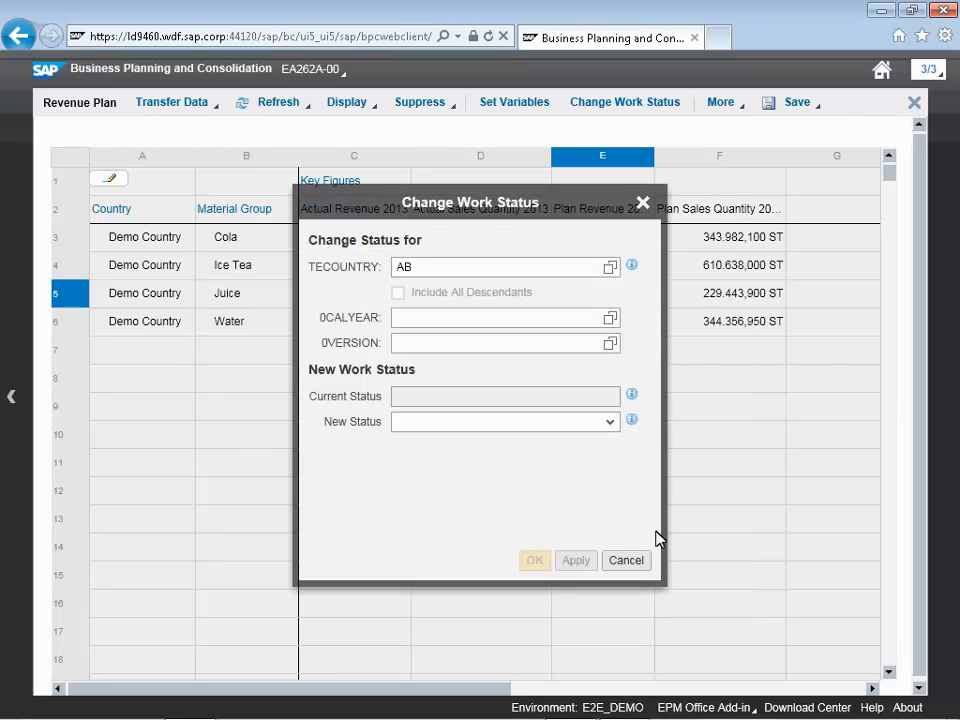
# Set 0CALYEAR to 2014 and 0VERSION to B01 through value help
pyautogui.click(610, 318)
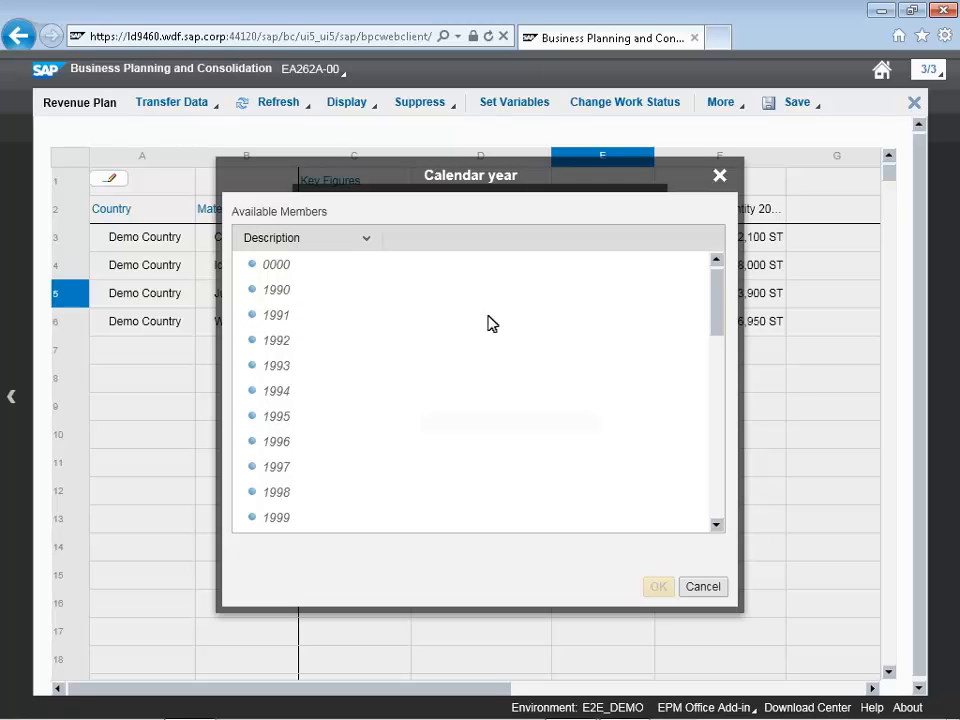
pyautogui.moveTo(716, 295); pyautogui.dragTo(710, 404)
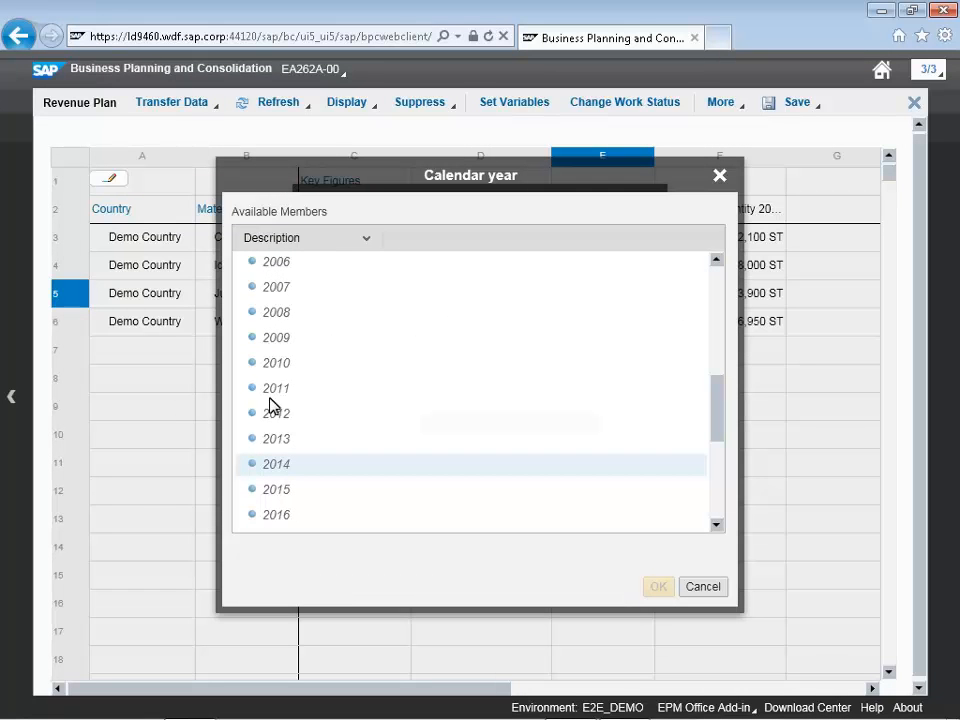
pyautogui.click(274, 472)
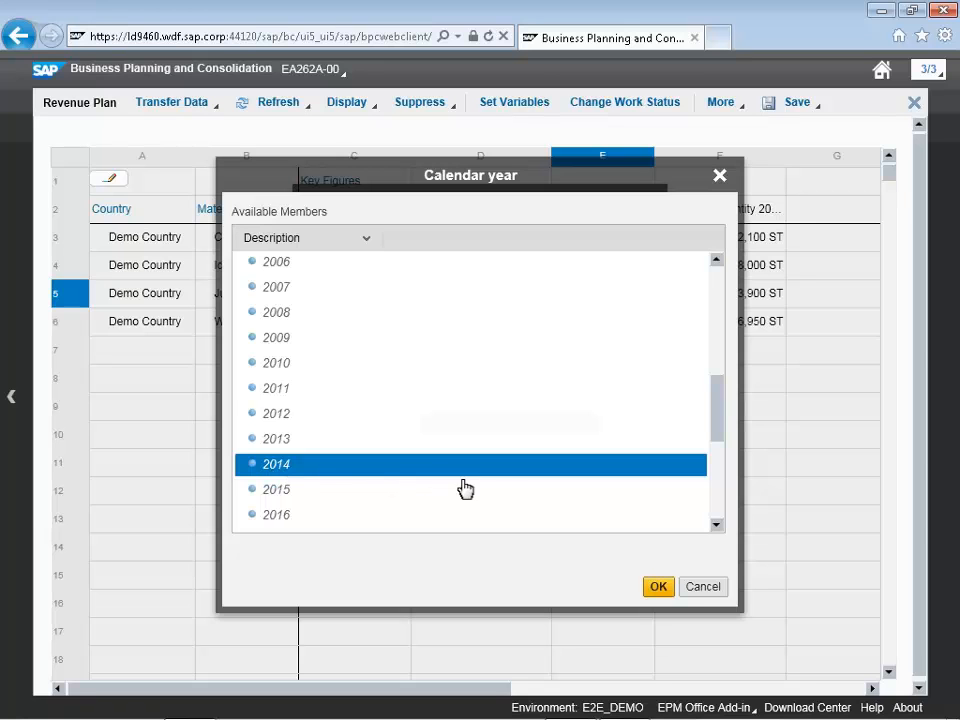
pyautogui.click(657, 588)
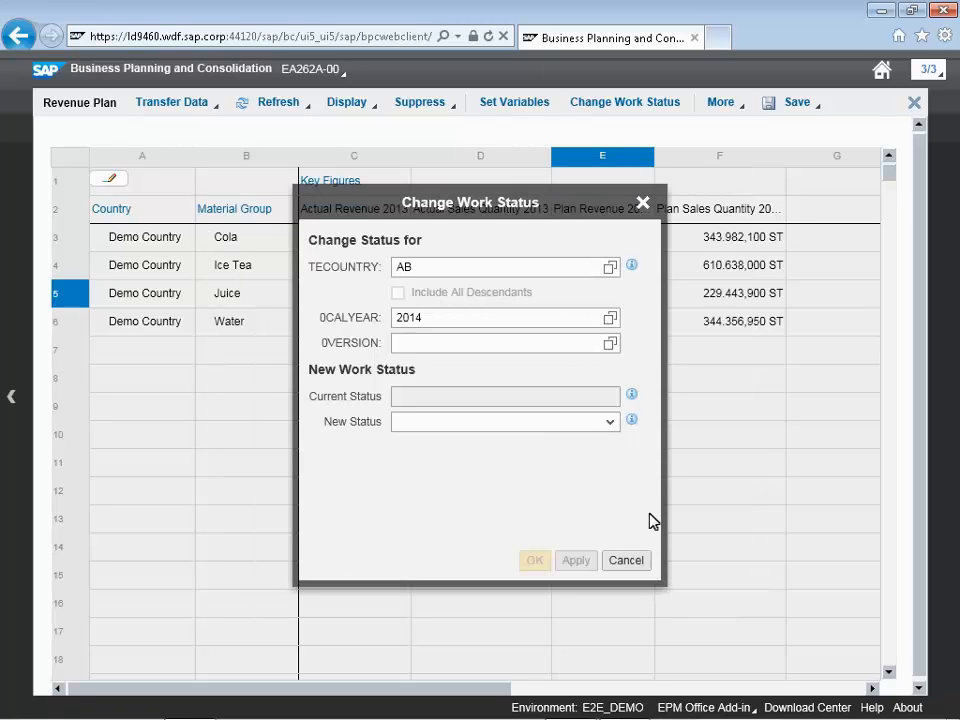
pyautogui.click(611, 344)
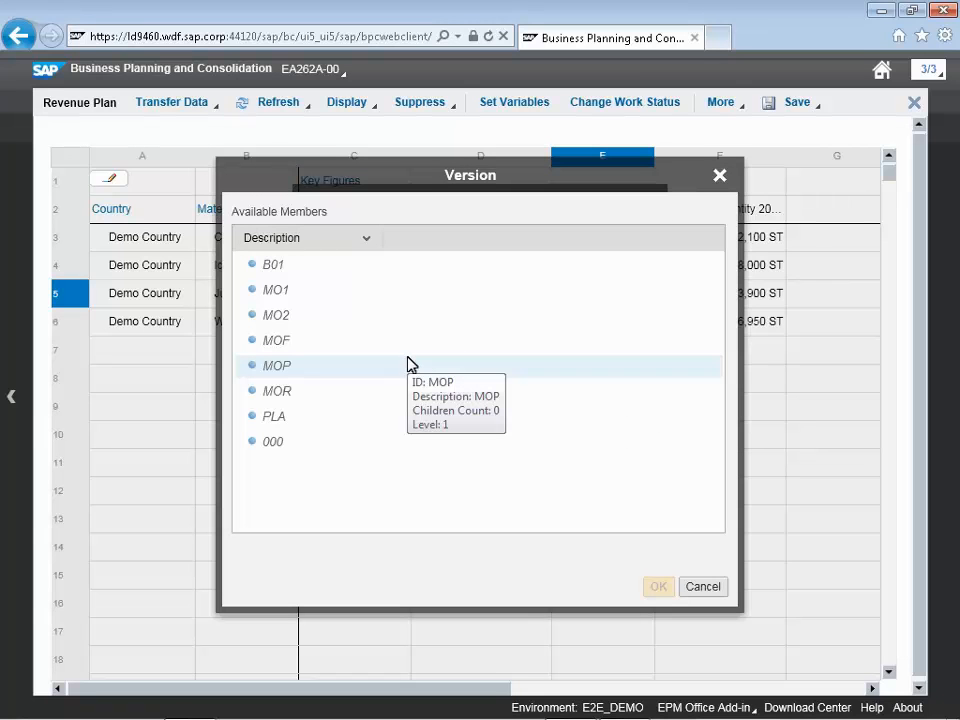
pyautogui.click(392, 288)
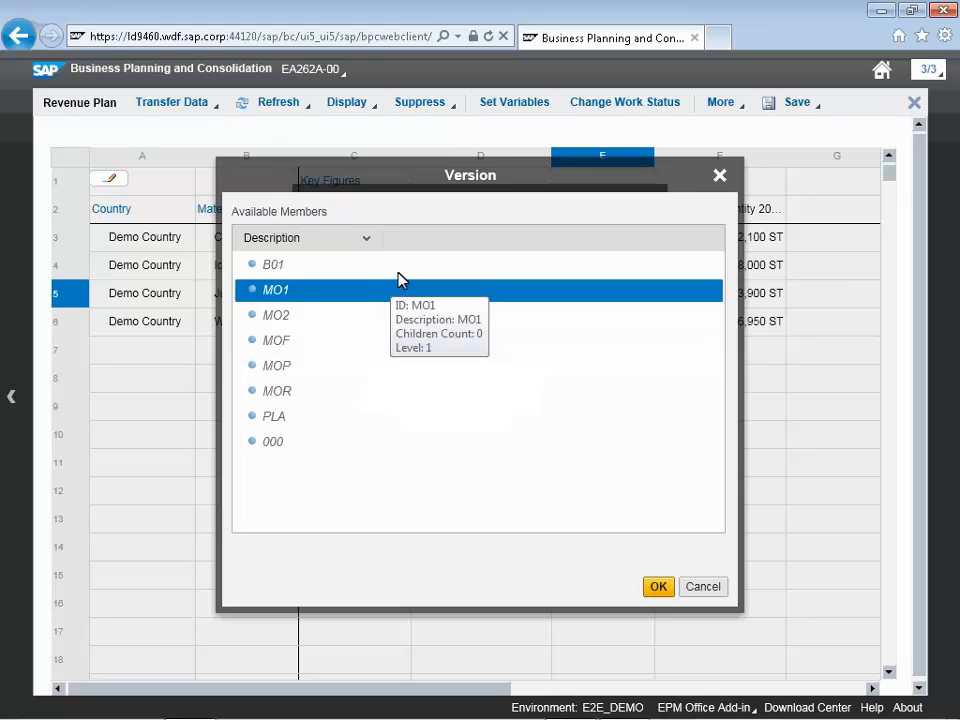
pyautogui.click(401, 268)
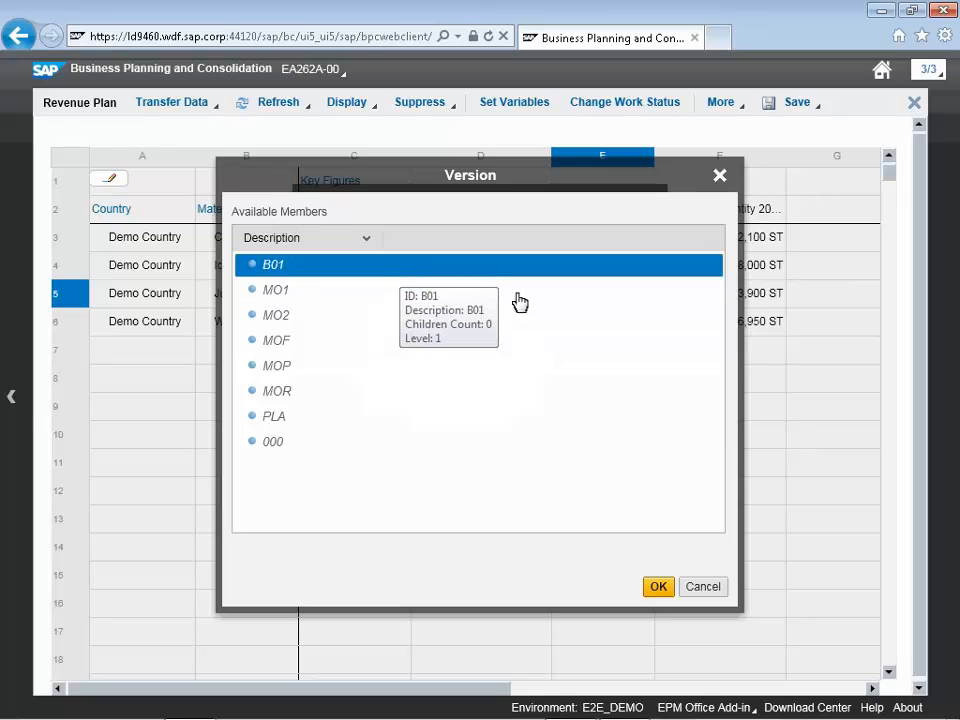
pyautogui.click(655, 587)
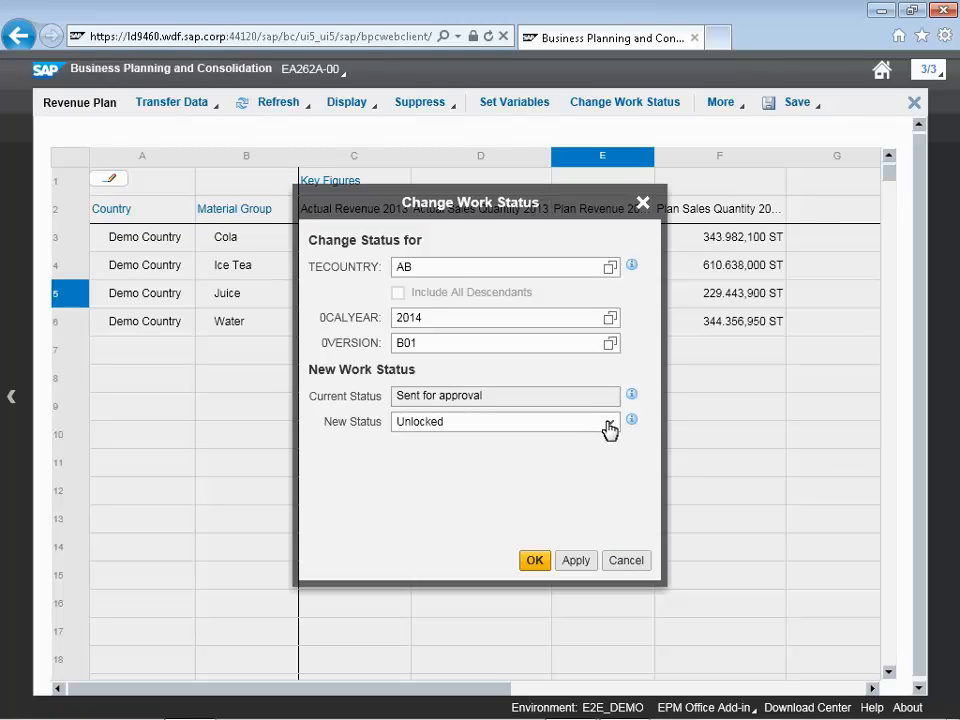
# Change the work status for AB, 2014, B01 from Sent for approval to Approved
pyautogui.click(607, 423)
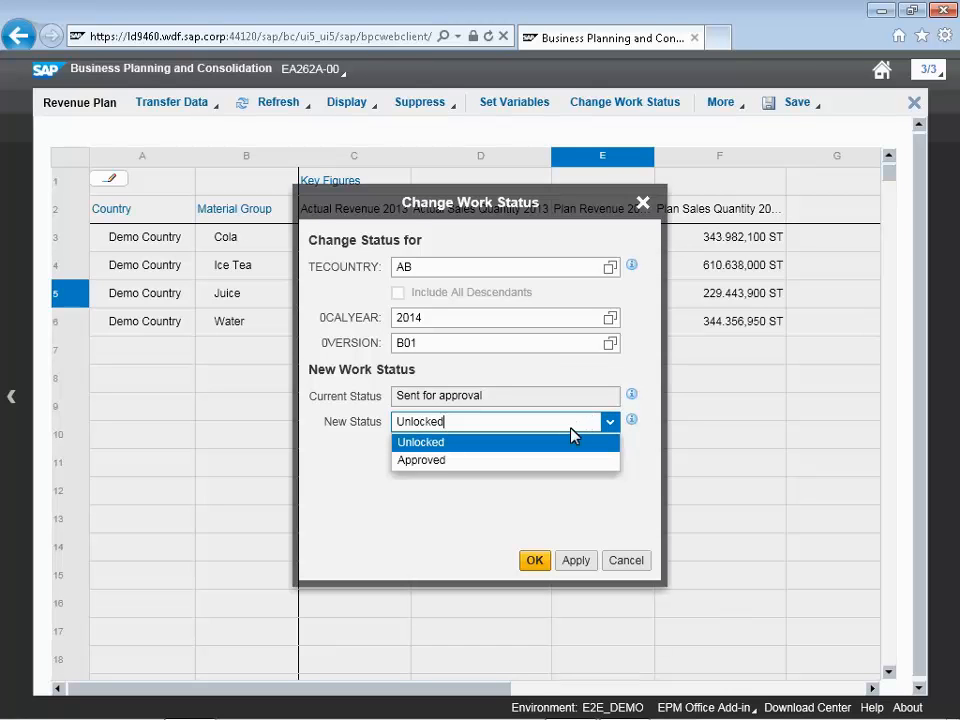
pyautogui.click(421, 461)
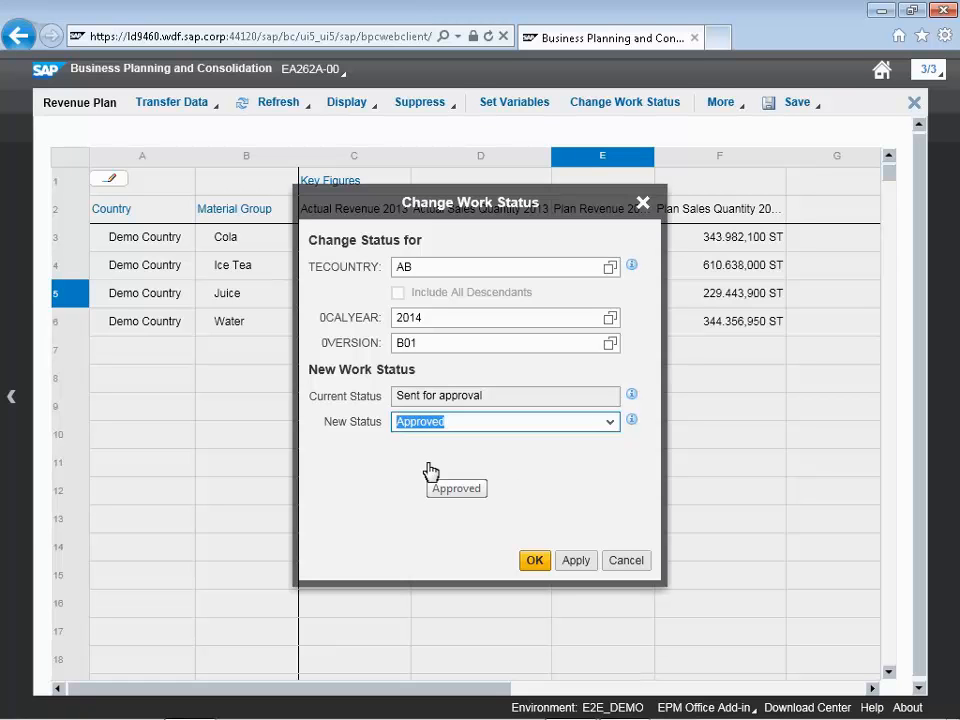
pyautogui.click(567, 561)
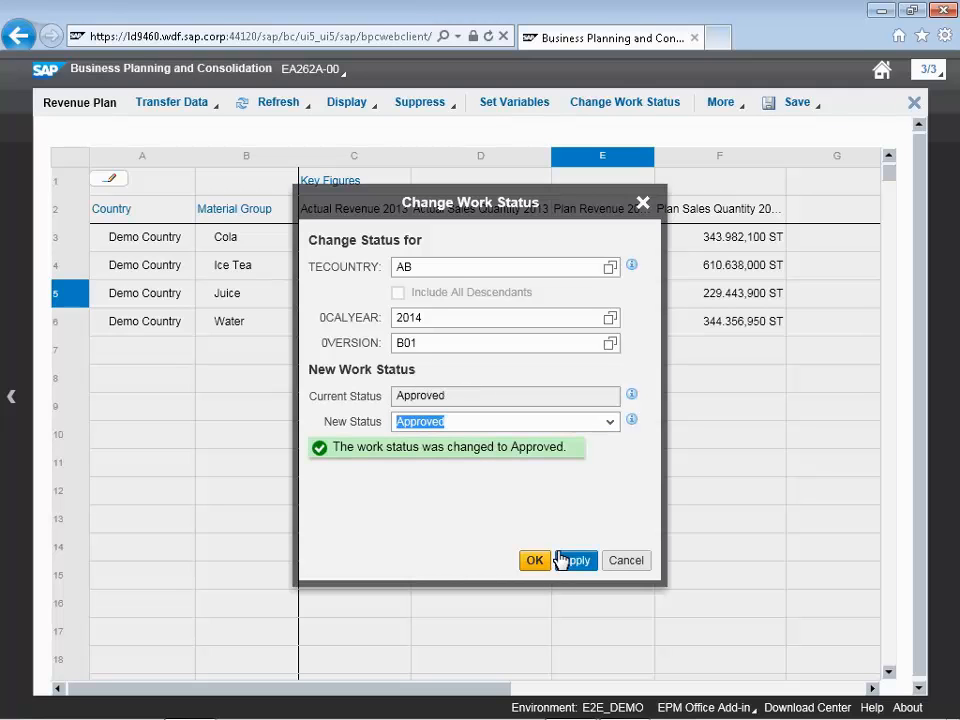
pyautogui.click(538, 558)
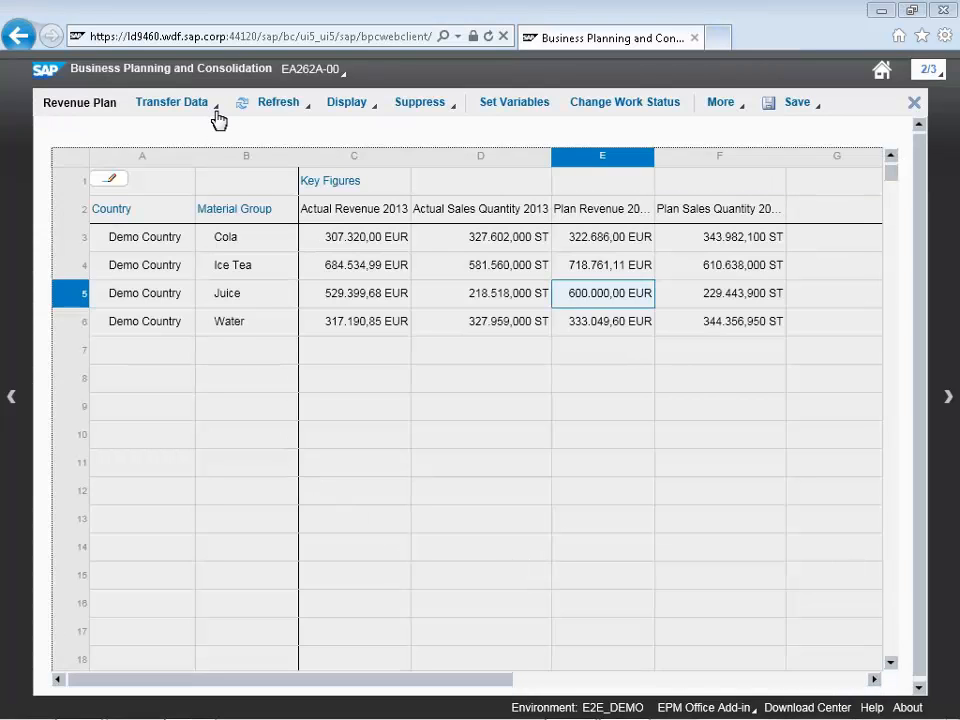
# Submit the Revenue Plan form data and close the web input form
pyautogui.click(215, 112)
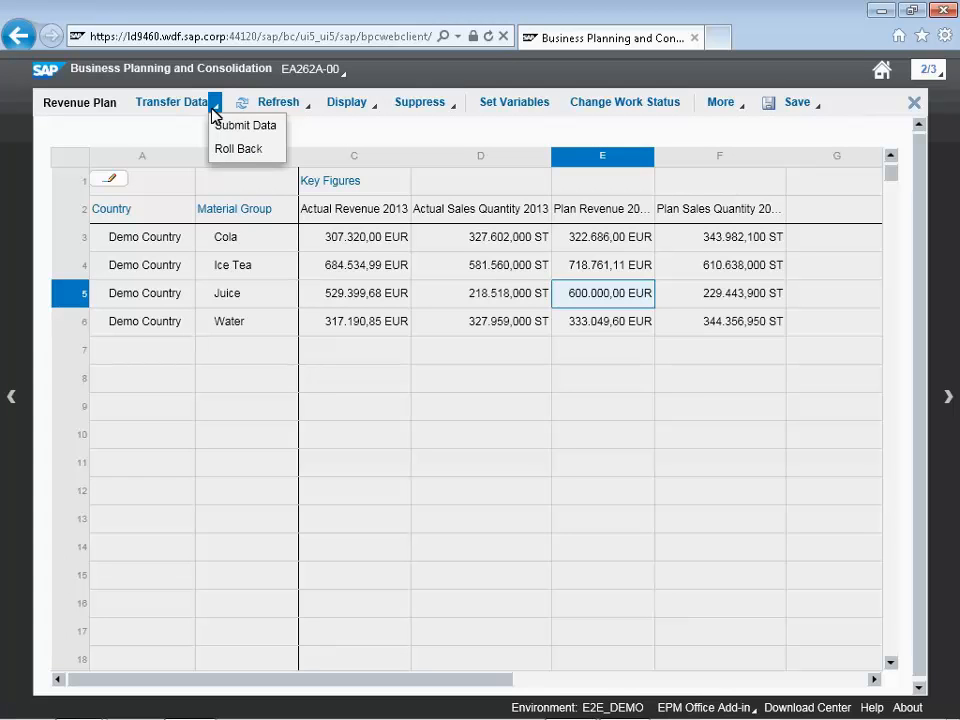
pyautogui.click(250, 131)
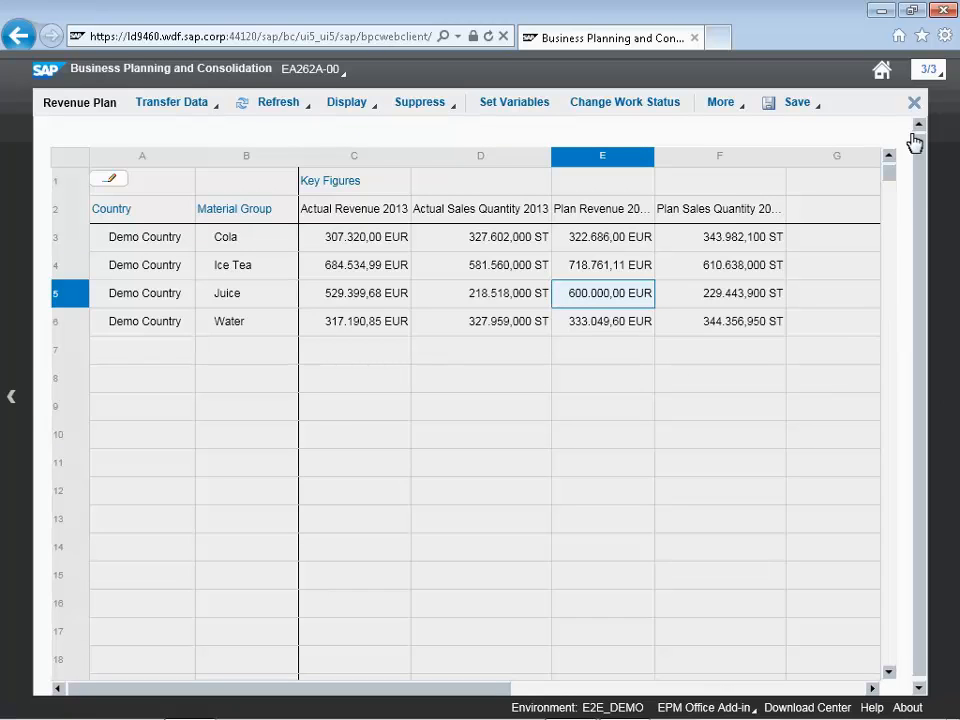
pyautogui.click(914, 102)
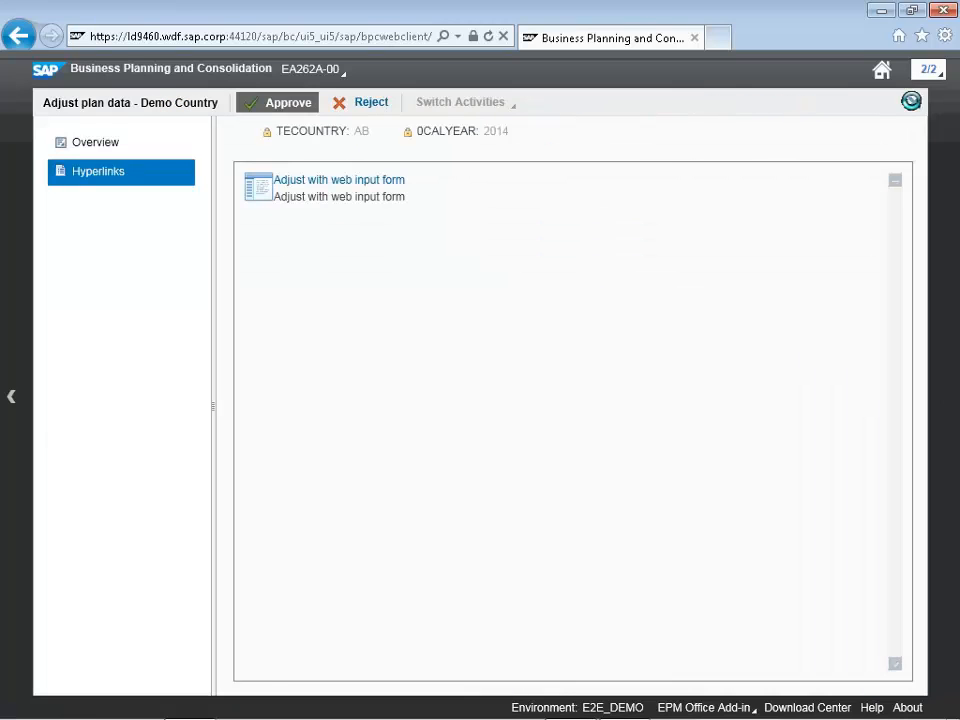
# Approve the Demo Country Adjust plan data activity and close its workspace
pyautogui.click(278, 102)
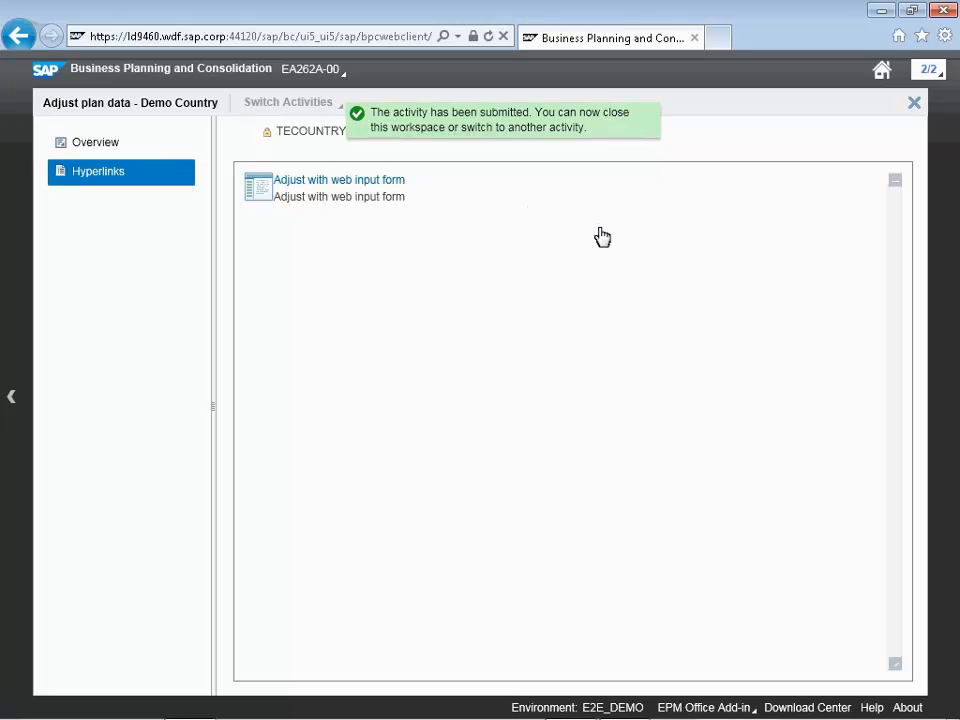
pyautogui.click(912, 100)
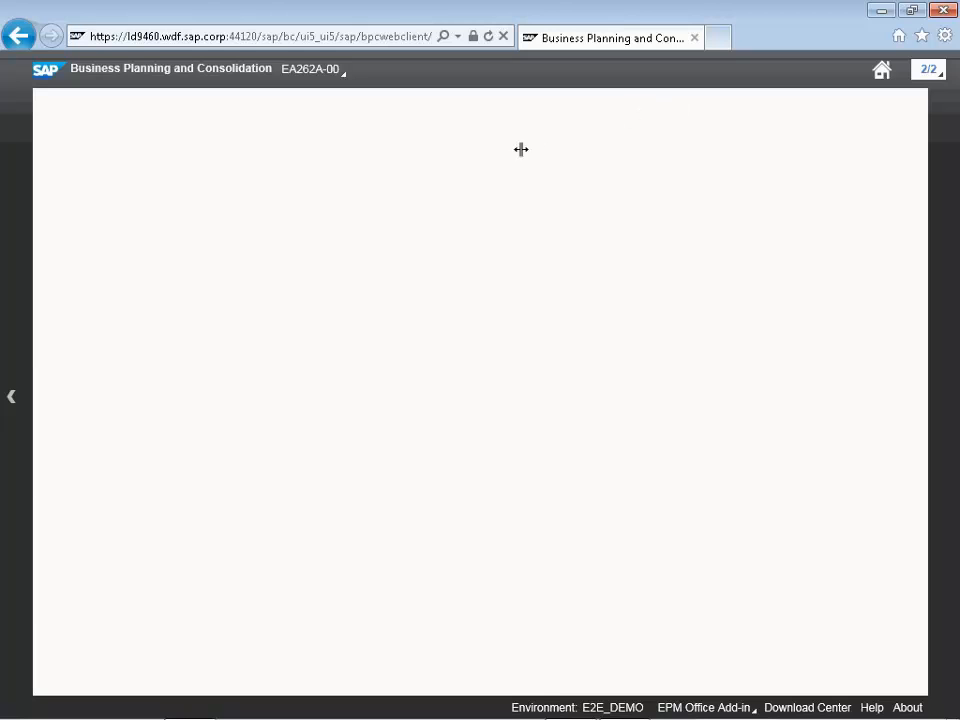